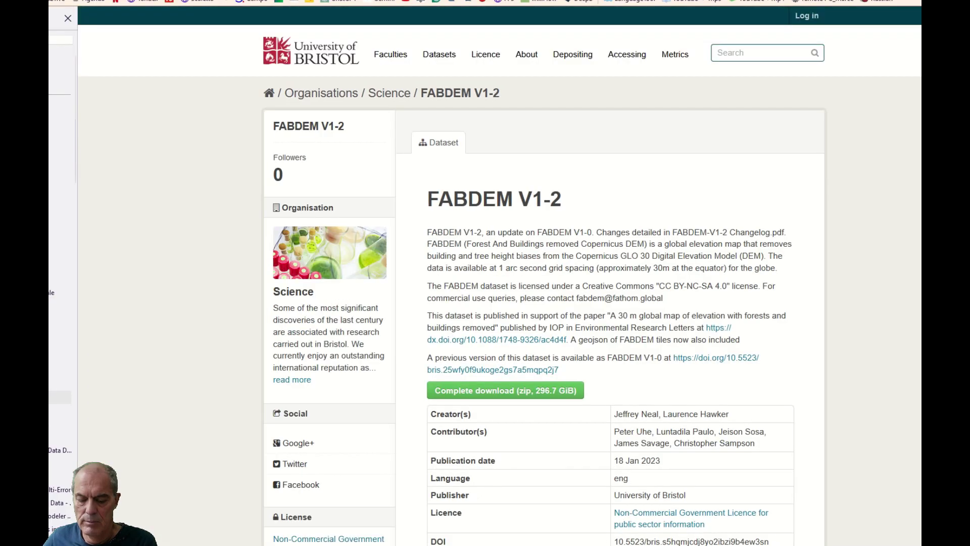
Step: Browse the FABDEM V1-2 zip tile list in the Bristol repository, then return to QGIS
{"action": "scroll", "coordinate": [565, 347], "scroll_direction": "up", "scroll_amount": 3}
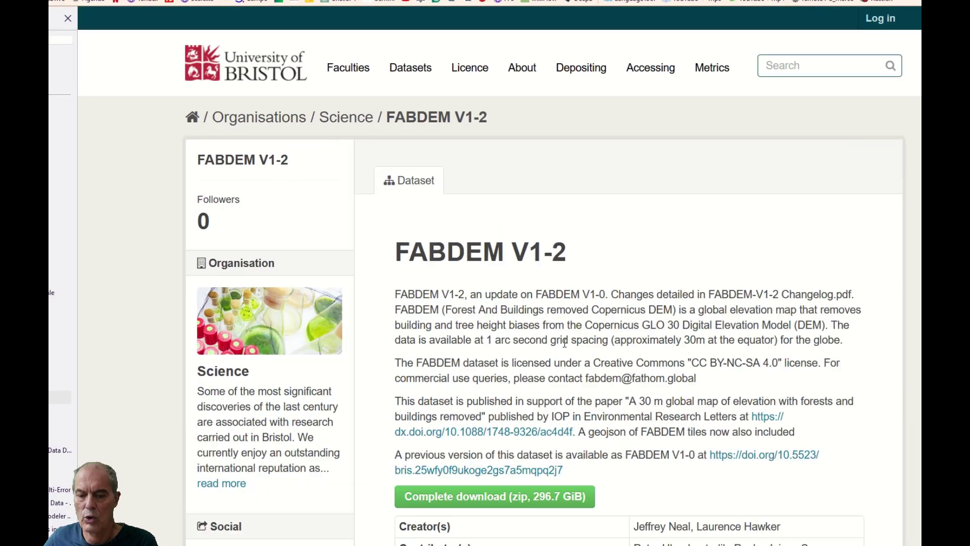
{"action": "scroll", "coordinate": [565, 347], "scroll_direction": "down", "scroll_amount": 15}
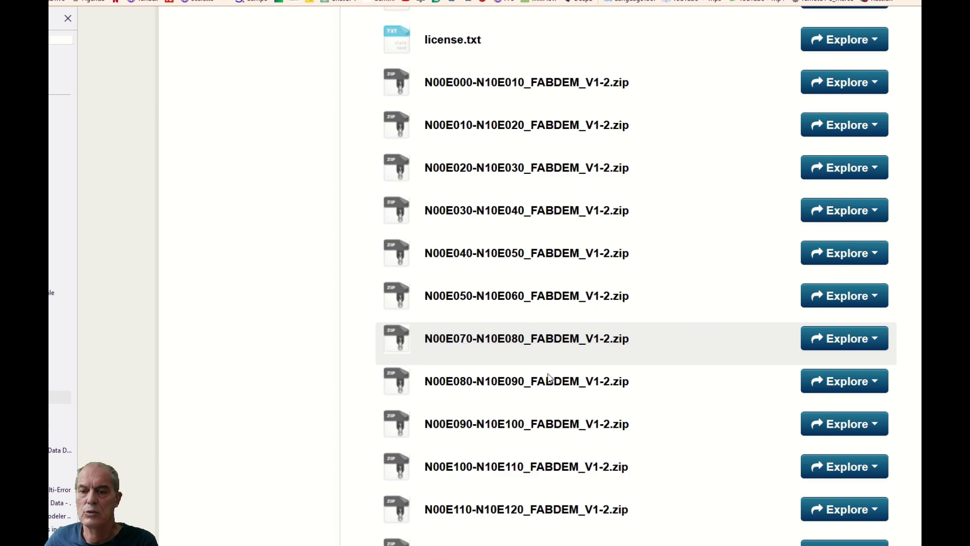
{"action": "scroll", "coordinate": [547, 367], "scroll_direction": "down", "scroll_amount": 5}
{"action": "scroll", "coordinate": [548, 367], "scroll_direction": "down", "scroll_amount": 3}
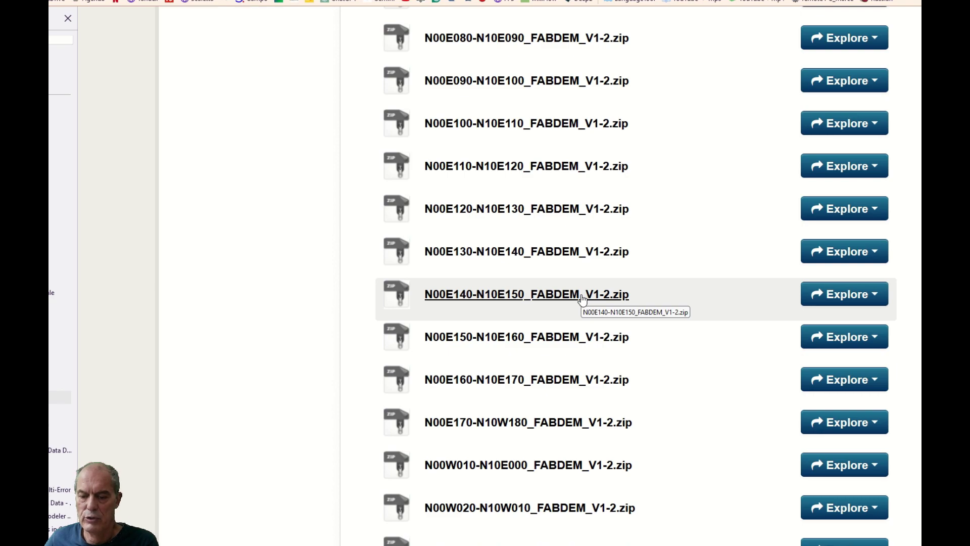
{"action": "scroll", "coordinate": [583, 299], "scroll_direction": "down", "scroll_amount": 5}
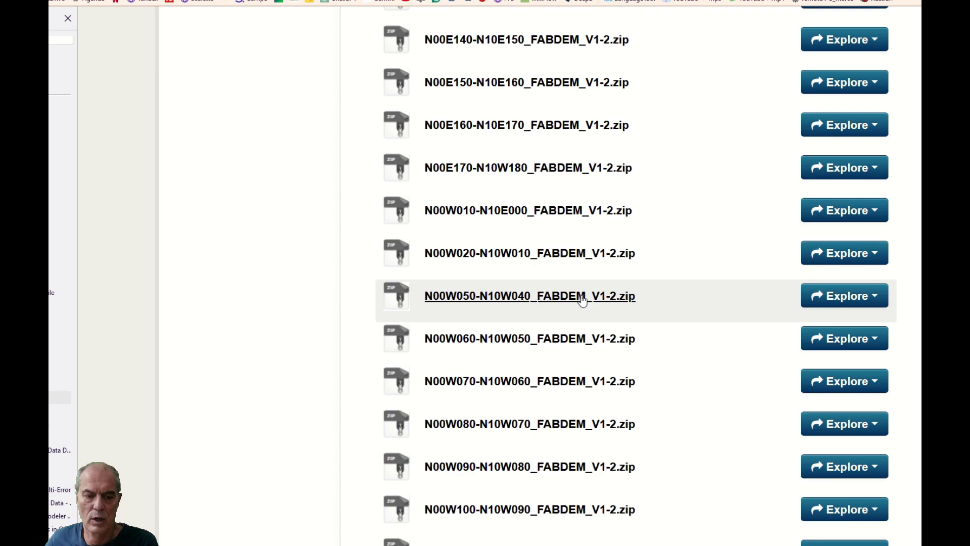
{"action": "left_click", "coordinate": [428, 515]}
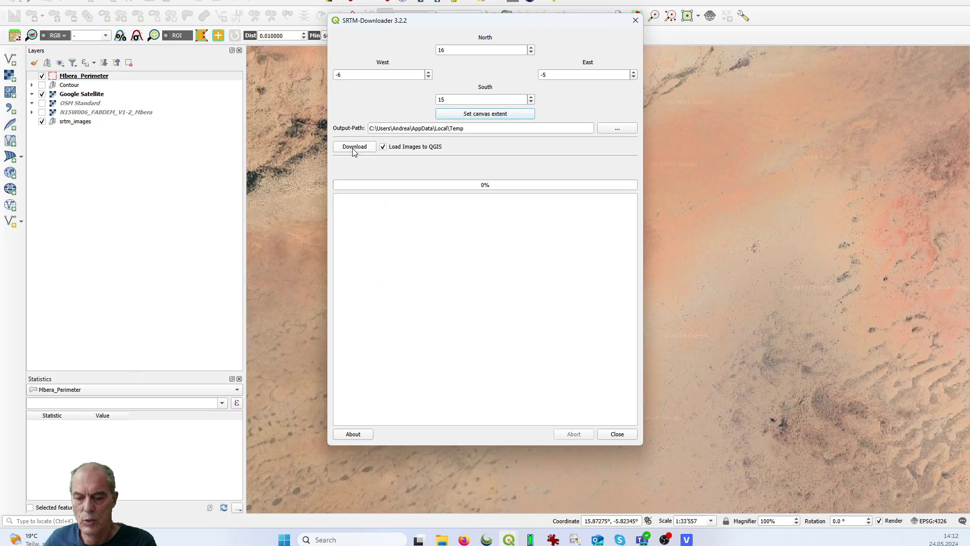
Step: Queue the SRTM N15W006 tile download in SRTM-Downloader, signing in with the Earthdata login
{"action": "left_click", "coordinate": [354, 147]}
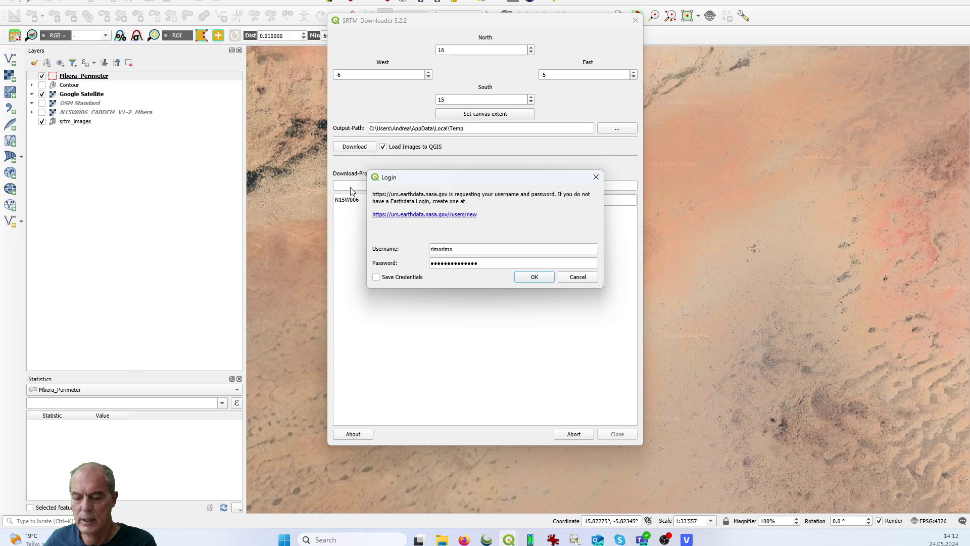
{"action": "left_click", "coordinate": [586, 277]}
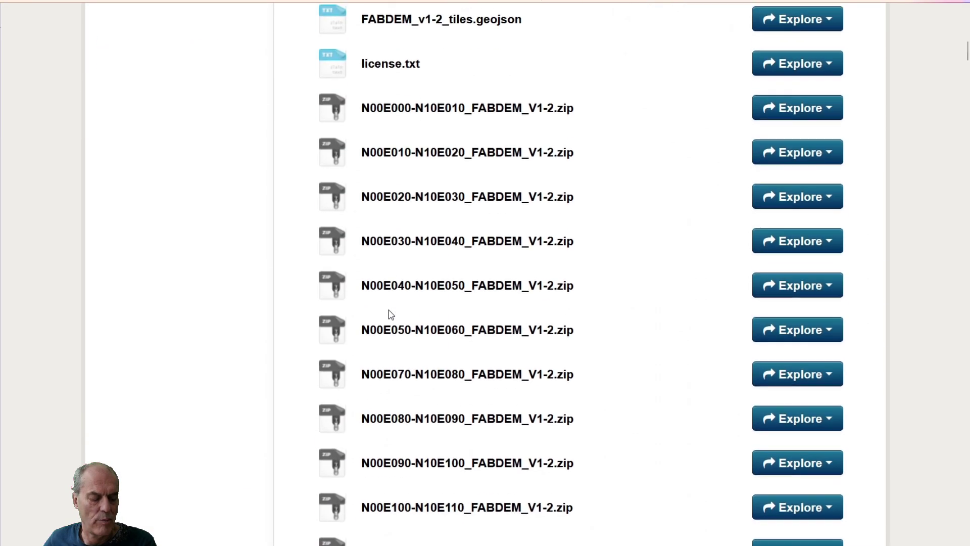
Step: Find and download N10W010-N20E000_FABDEM_V1-2.zip from the FABDEM file list
{"action": "scroll", "coordinate": [389, 315], "scroll_direction": "down", "scroll_amount": 1}
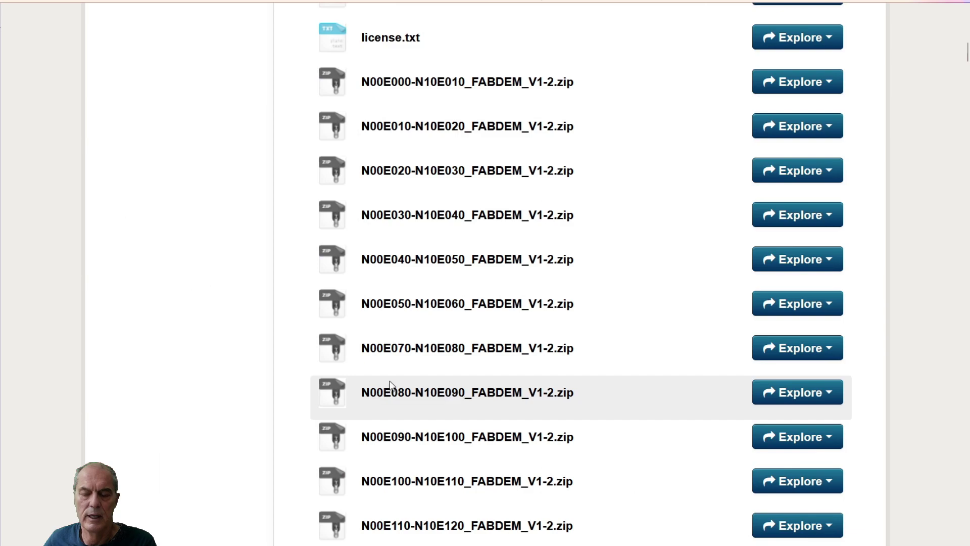
{"action": "scroll", "coordinate": [387, 389], "scroll_direction": "down", "scroll_amount": 5}
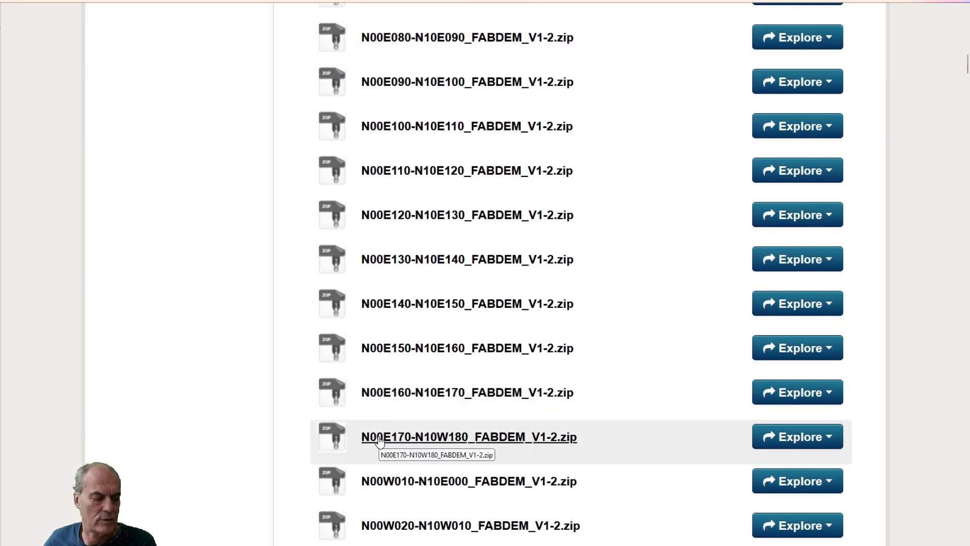
{"action": "scroll", "coordinate": [379, 525], "scroll_direction": "down", "scroll_amount": 10}
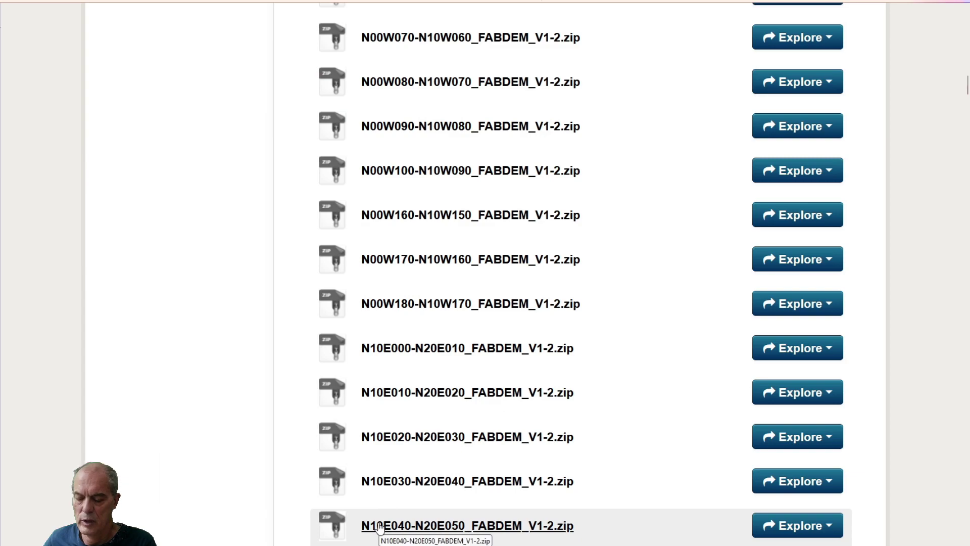
{"action": "scroll", "coordinate": [379, 526], "scroll_direction": "down", "scroll_amount": 5}
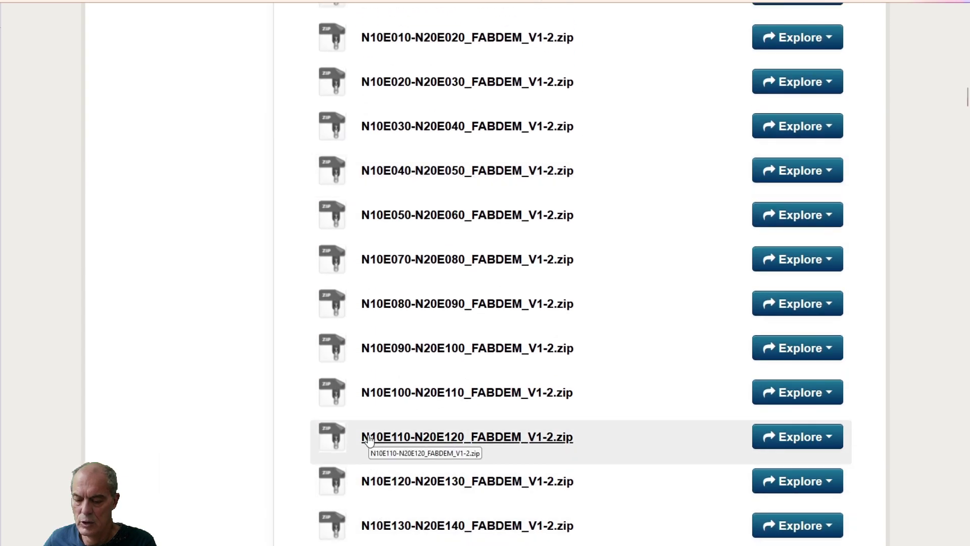
{"action": "scroll", "coordinate": [368, 439], "scroll_direction": "down", "scroll_amount": 5}
{"action": "scroll", "coordinate": [369, 439], "scroll_direction": "down", "scroll_amount": 2}
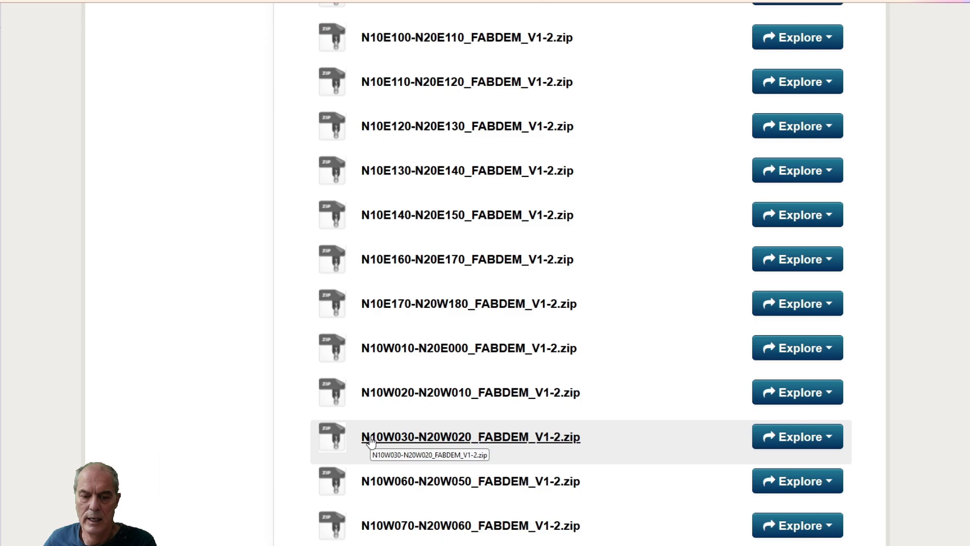
{"action": "scroll", "coordinate": [370, 439], "scroll_direction": "down", "scroll_amount": 2}
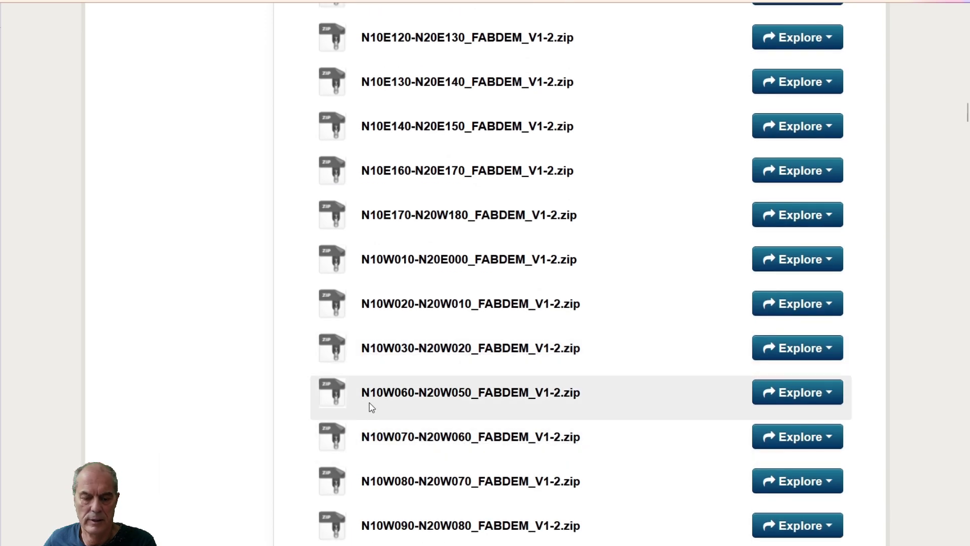
{"action": "scroll", "coordinate": [372, 407], "scroll_direction": "down", "scroll_amount": 2}
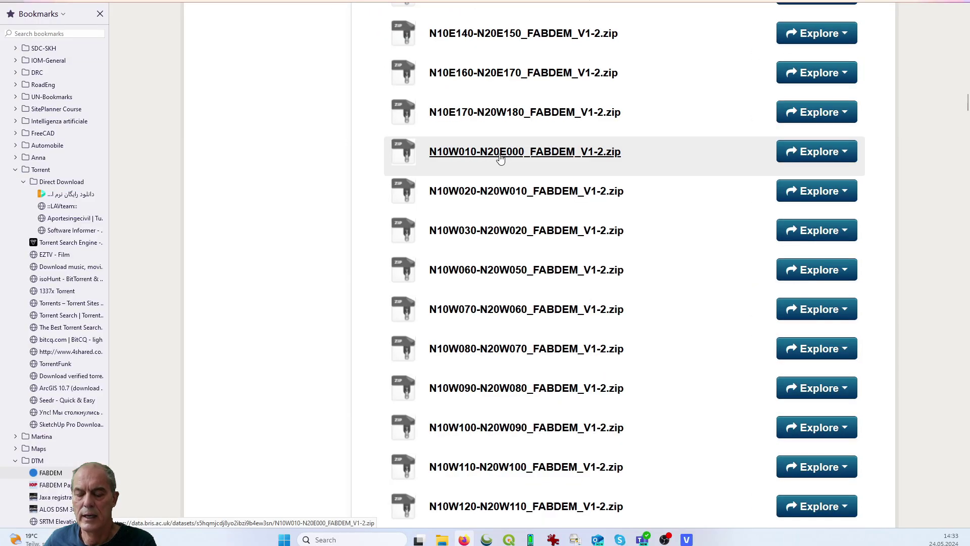
{"action": "left_click", "coordinate": [480, 157]}
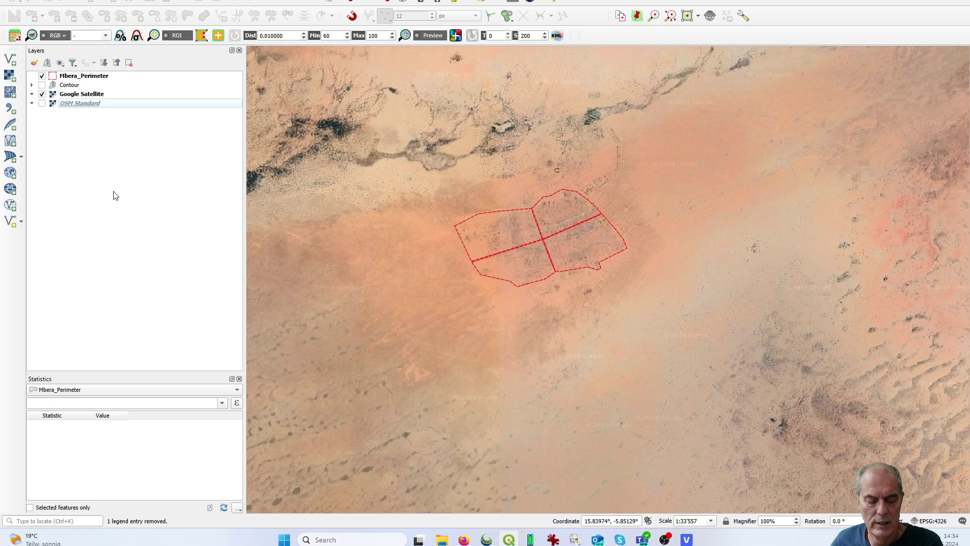
Step: Load the N15W006_FABDEM_V1-2_Mbera file as a raster layer in the project
{"action": "left_click", "coordinate": [9, 75]}
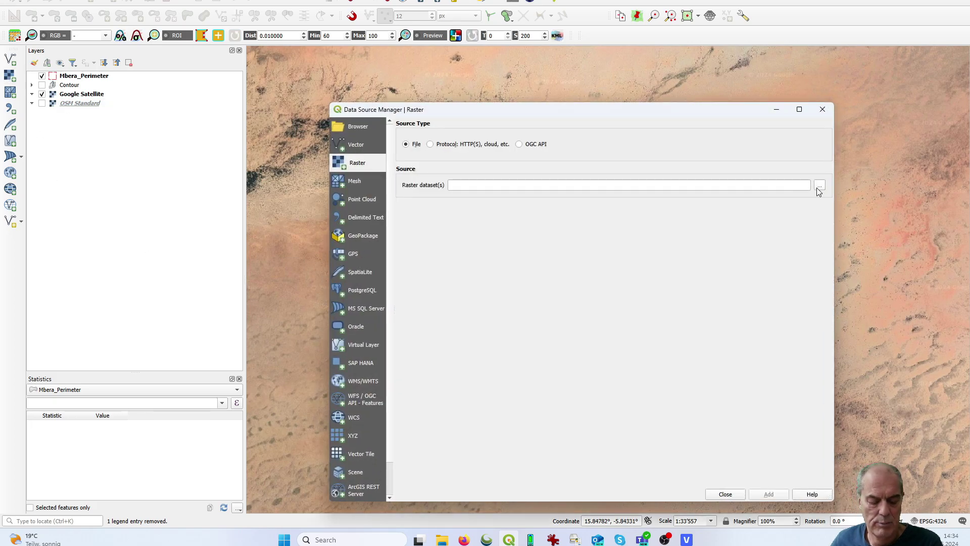
{"action": "left_click", "coordinate": [819, 186]}
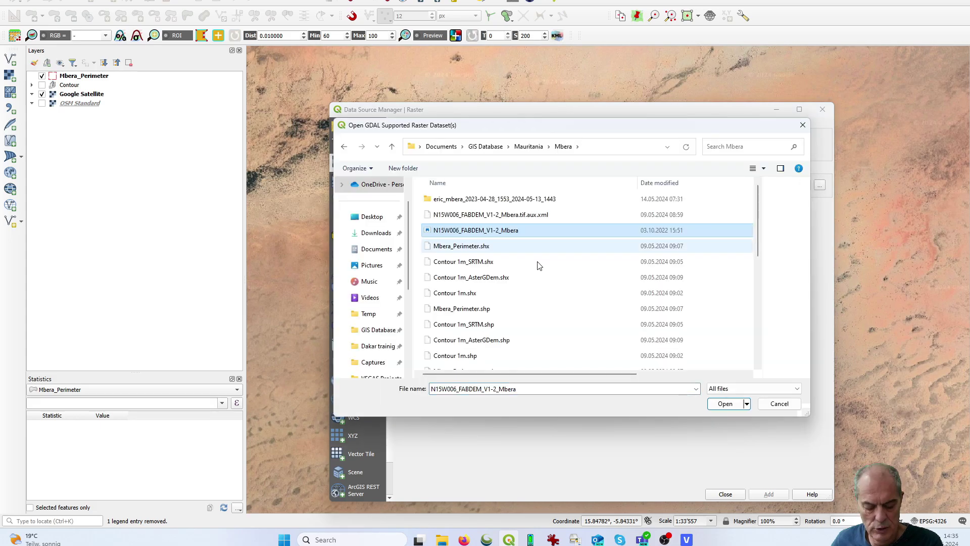
{"action": "left_click", "coordinate": [718, 403]}
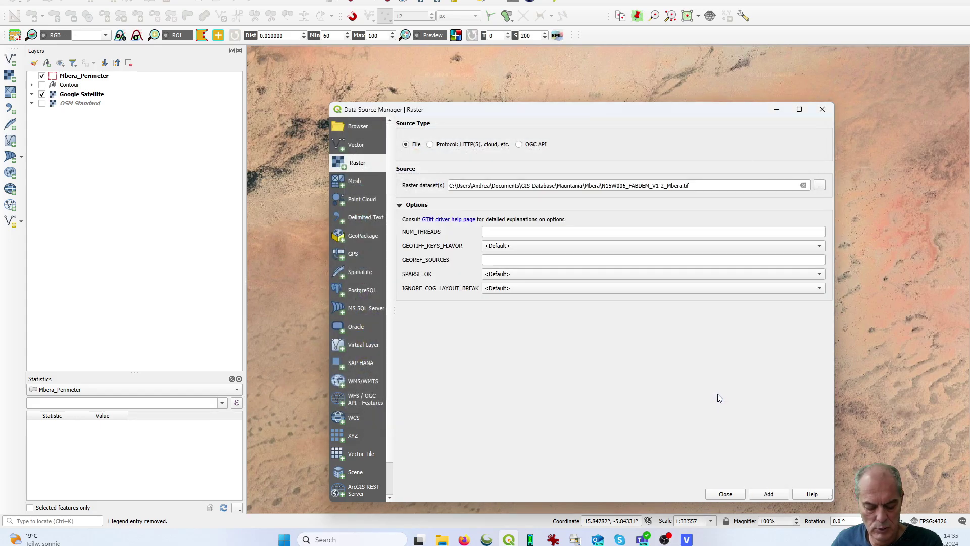
{"action": "left_click", "coordinate": [778, 493]}
{"action": "left_click", "coordinate": [731, 495]}
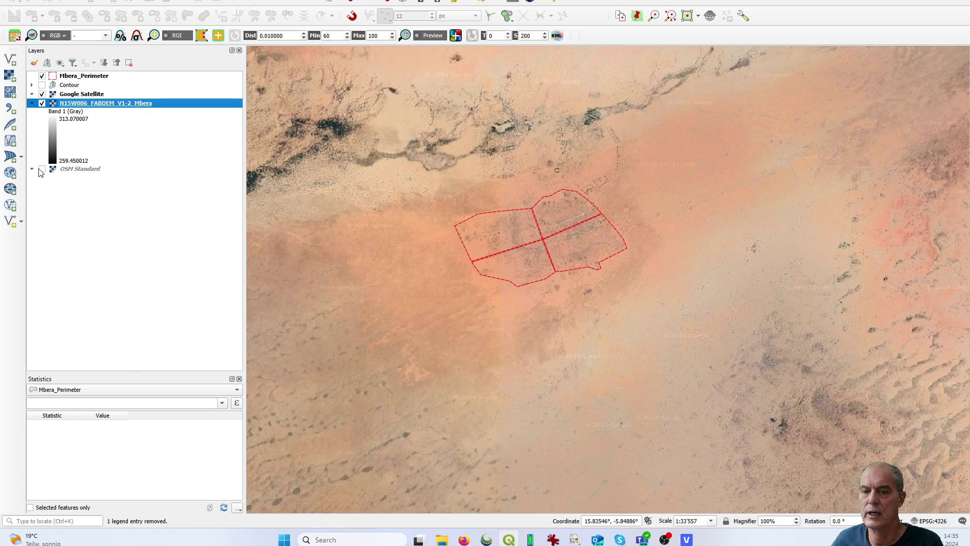
Step: Hide Google Satellite to view the FABDEM terrain, then switch to OSM Standard over the perimeter
{"action": "left_click", "coordinate": [42, 93]}
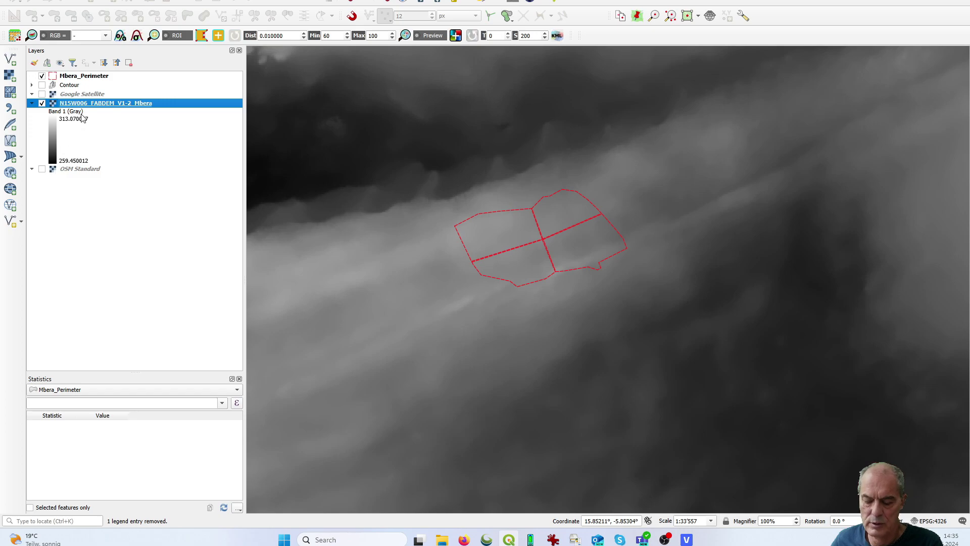
{"action": "left_click", "coordinate": [42, 103]}
{"action": "left_click", "coordinate": [42, 169]}
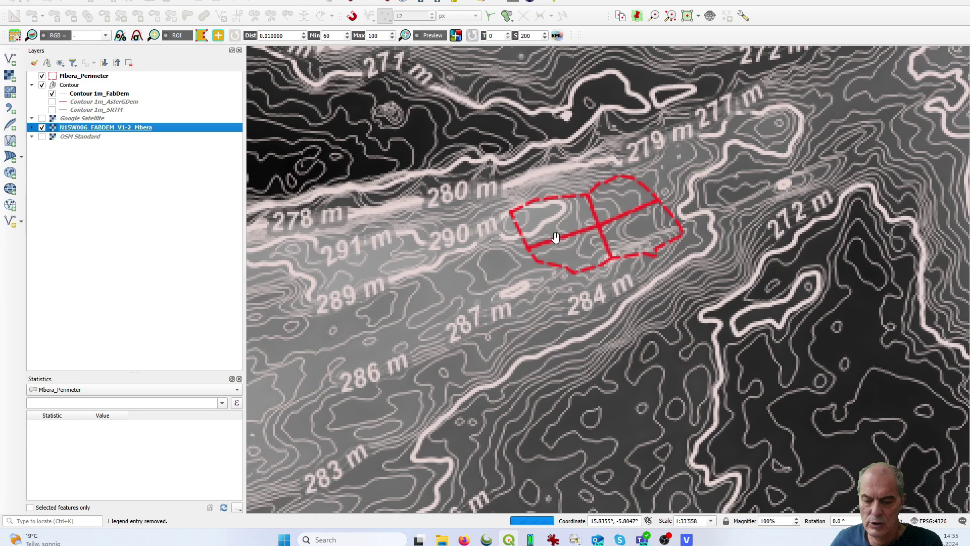
{"action": "scroll", "coordinate": [556, 237], "scroll_direction": "up", "scroll_amount": 2}
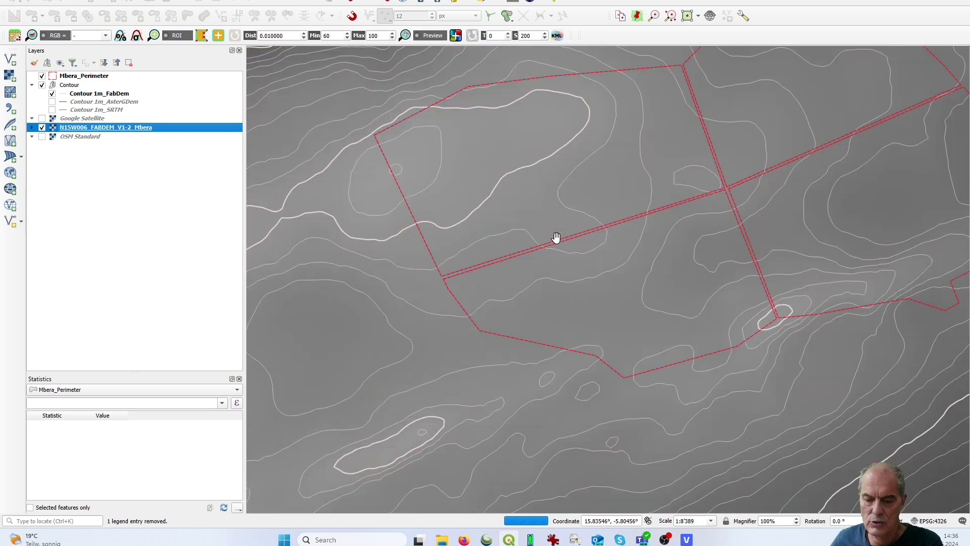
{"action": "left_click_drag", "start_coordinate": [556, 238], "coordinate": [507, 256]}
Step: Show the contours alone, comparing Contour 1m_FabDem, then 1m_SRTM, then 1m_AsterGDem
{"action": "left_click", "coordinate": [42, 127]}
{"action": "scroll", "coordinate": [556, 199], "scroll_direction": "down", "scroll_amount": 1}
{"action": "left_click", "coordinate": [52, 110]}
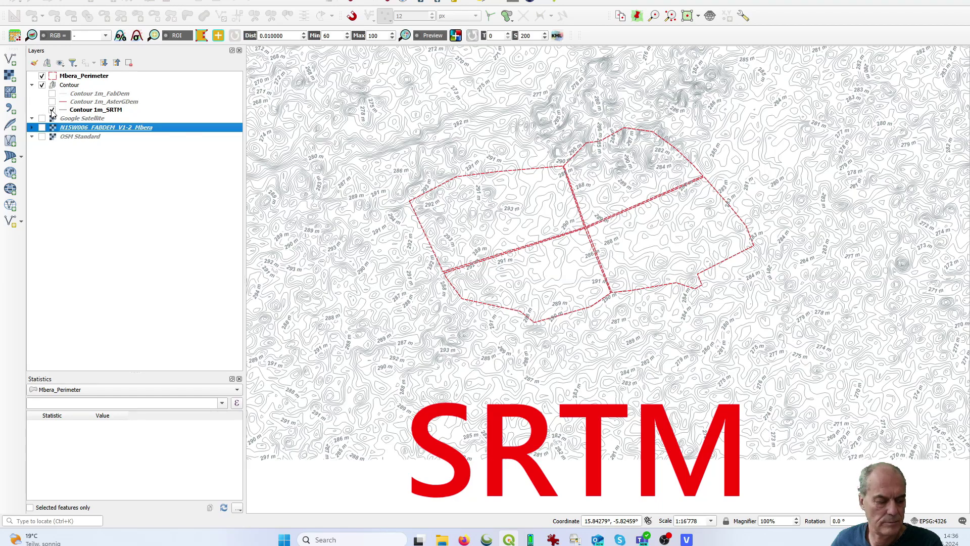
{"action": "left_click", "coordinate": [52, 102]}
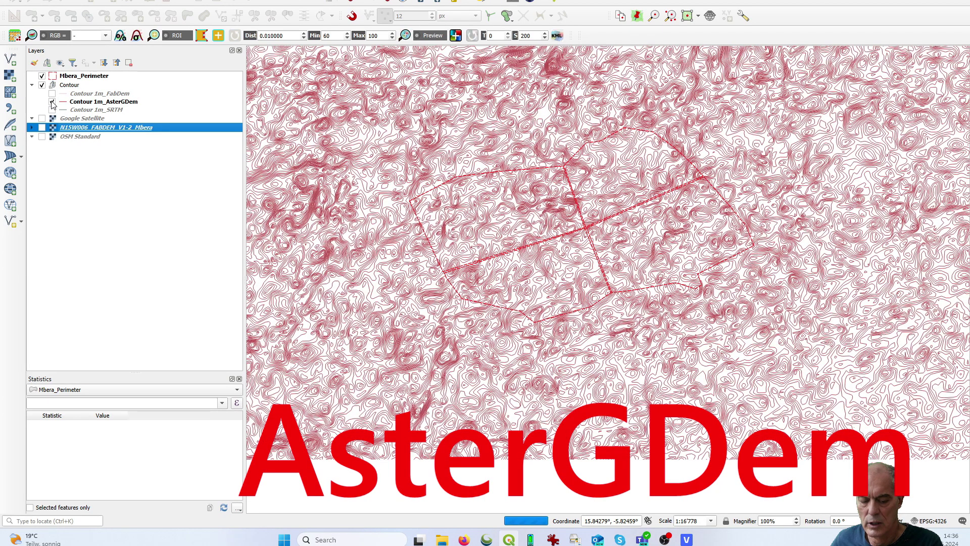